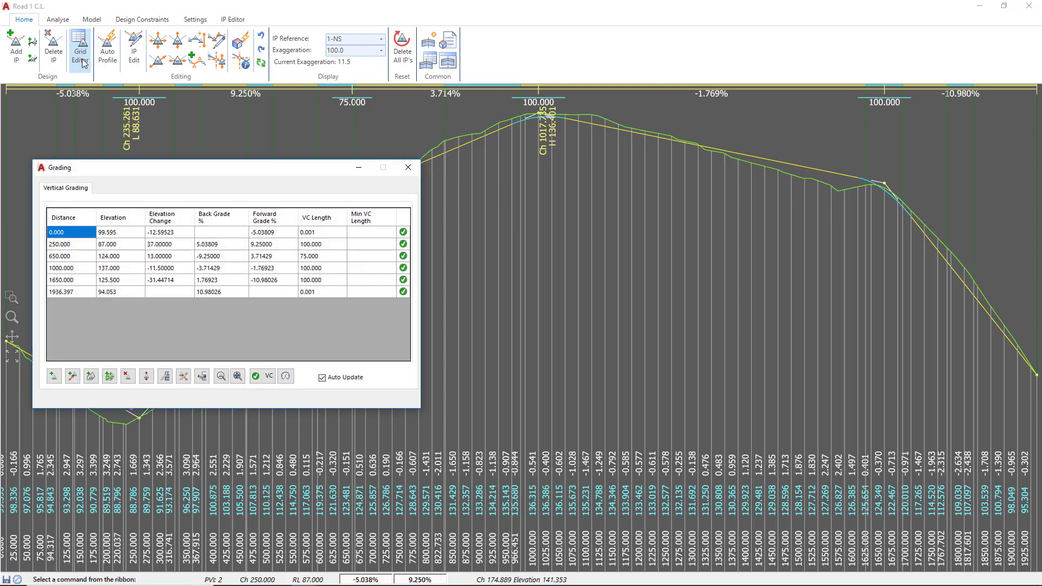
Step: Set the vertical curve length of the IP at distance 650 to 100 in the vertical grading table and close the table
left_click_drag(156, 173, 423, 178)
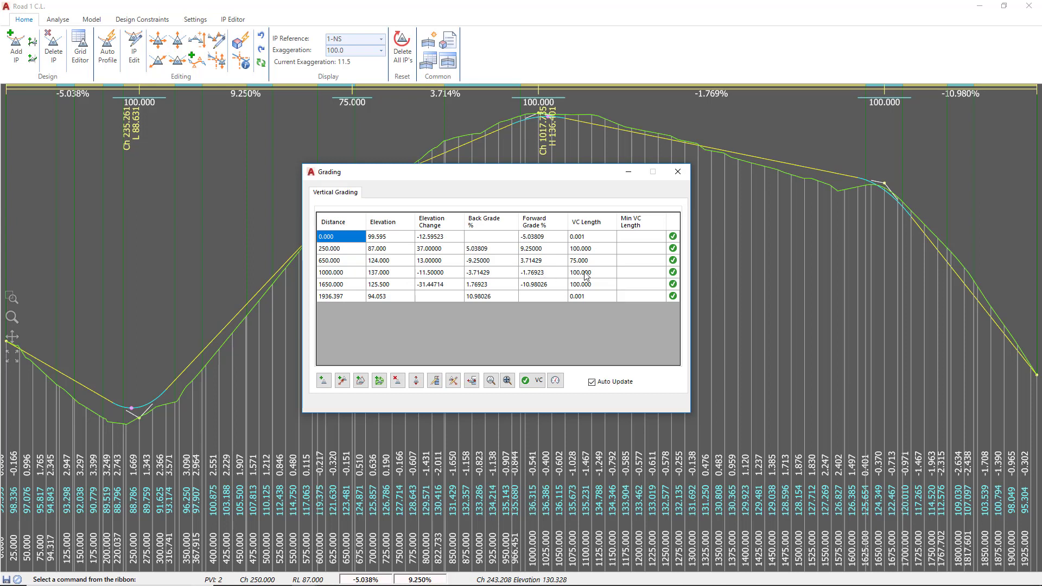
left_click(341, 263)
double_click(595, 261)
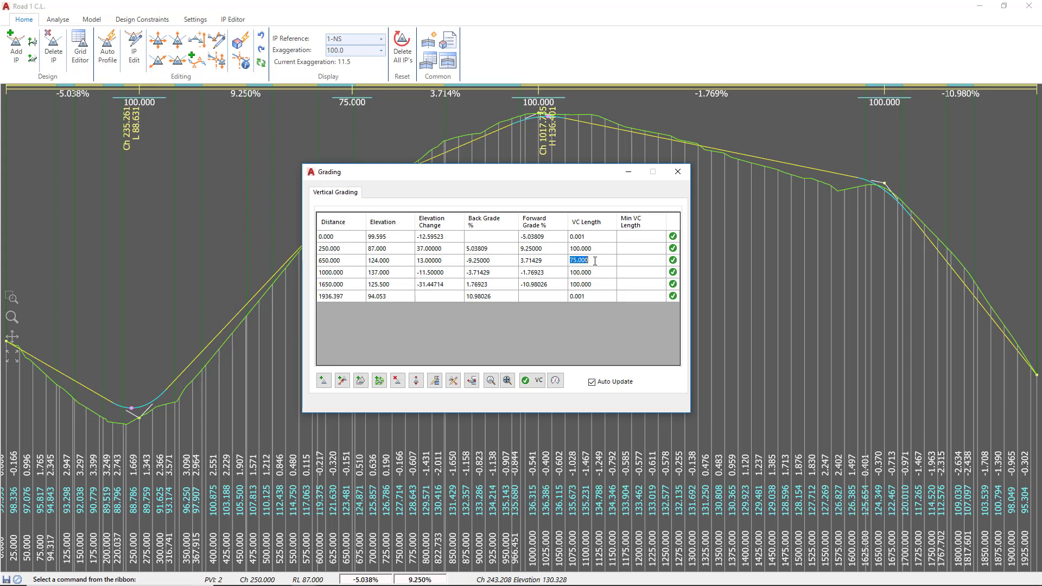
type("1")
key("Return")
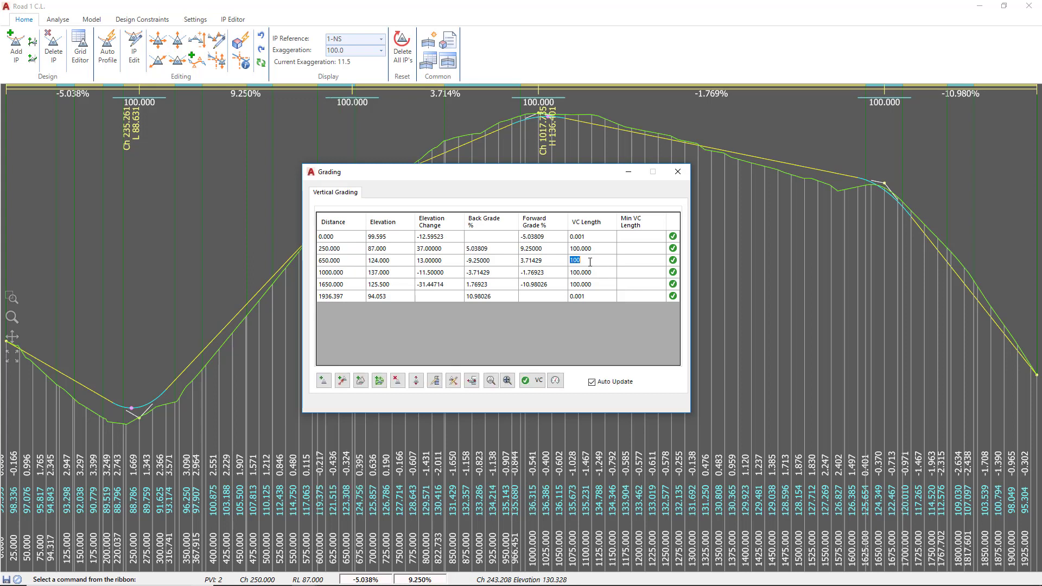
left_click_drag(525, 178, 627, 167)
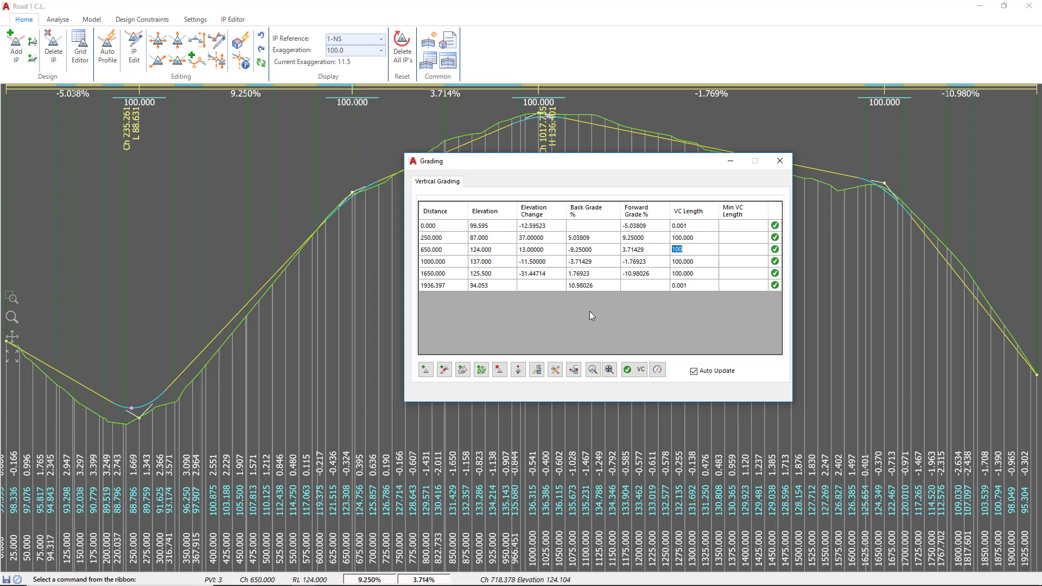
left_click(780, 161)
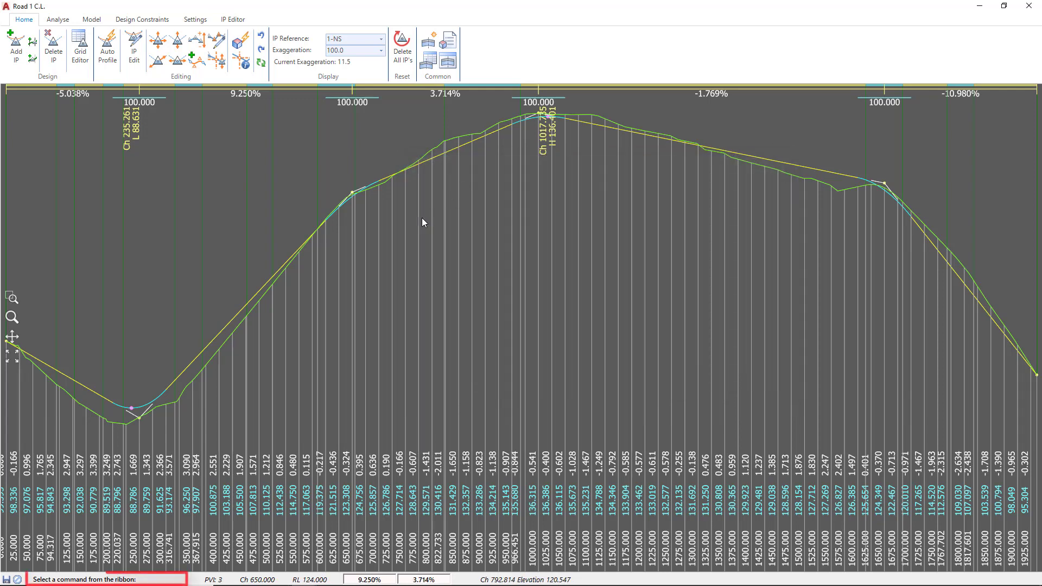
left_click(160, 558)
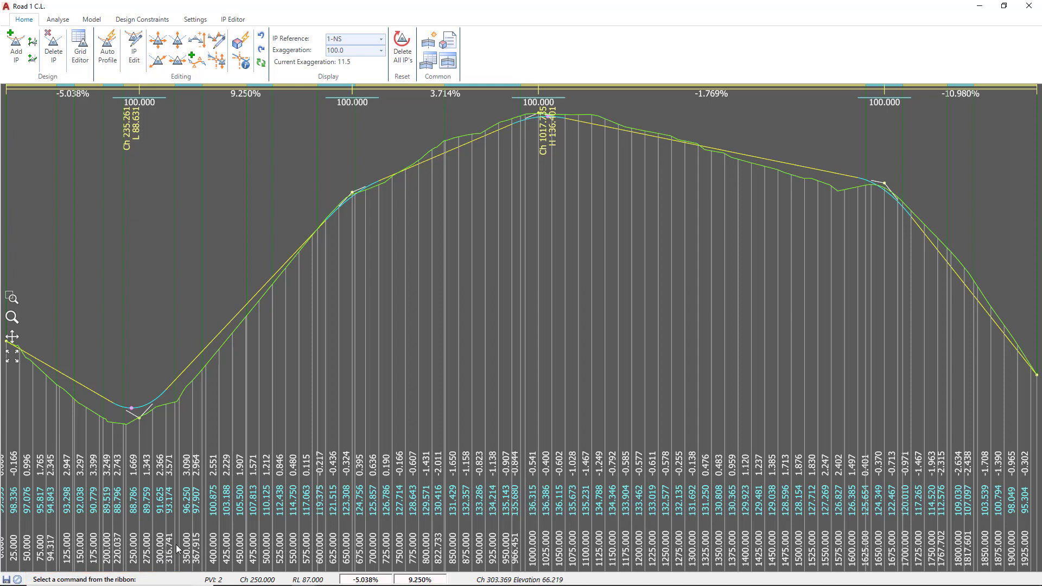
Step: Open the IP at chainage 1000 in the IP editor and set the level increment amount to 1
left_click(550, 119)
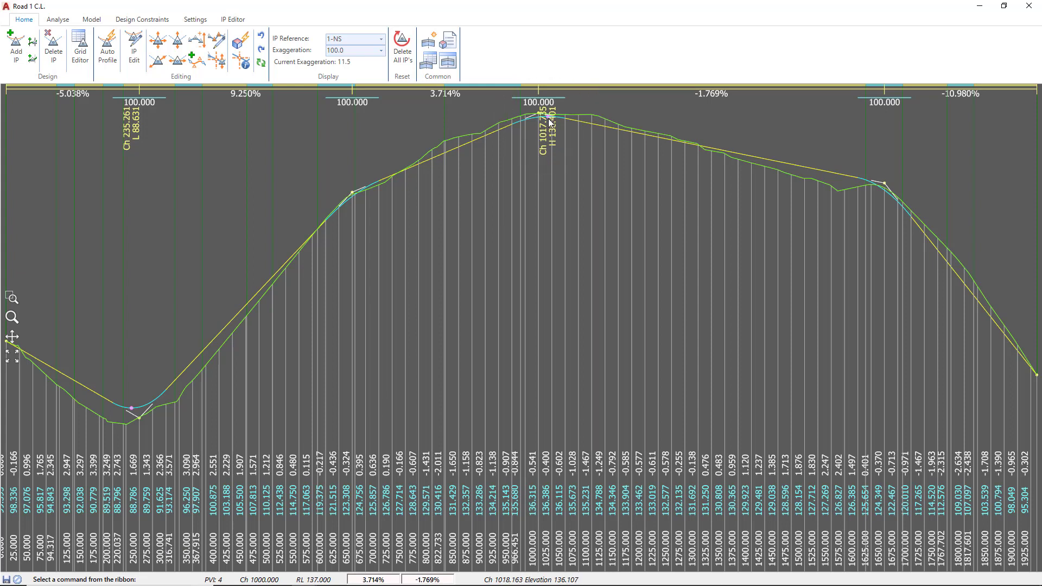
double_click(549, 118)
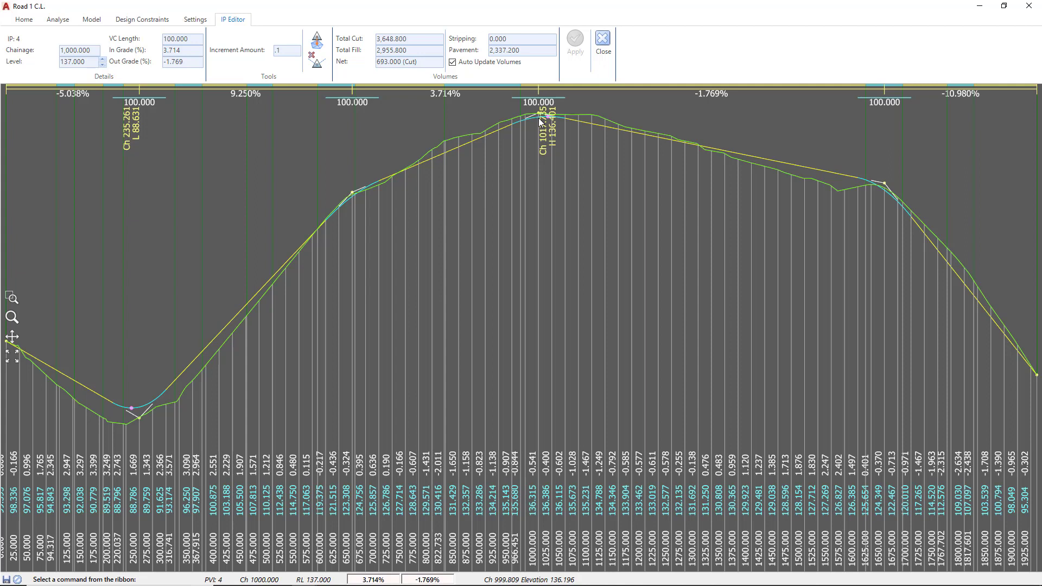
double_click(288, 51)
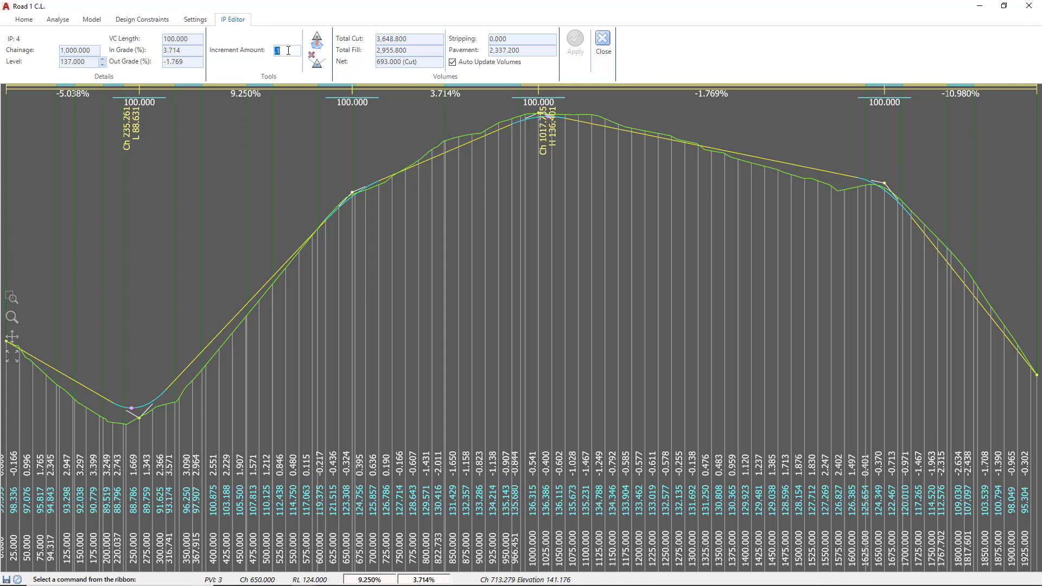
type("1")
Step: Step the level of the IP at chainage 1000 up and down by the increment, and apply a level of 138
left_click(103, 61)
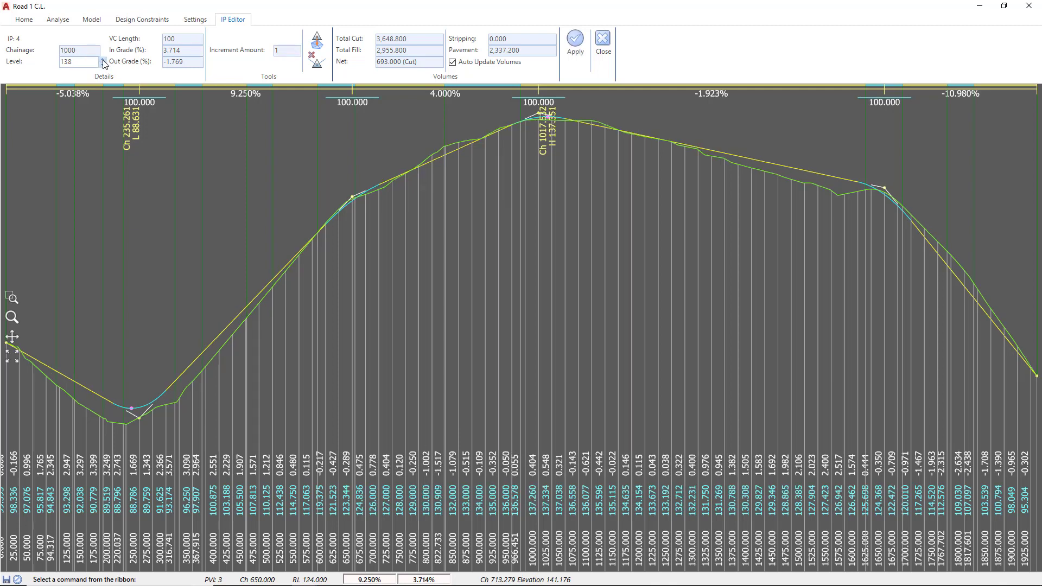
left_click(103, 67)
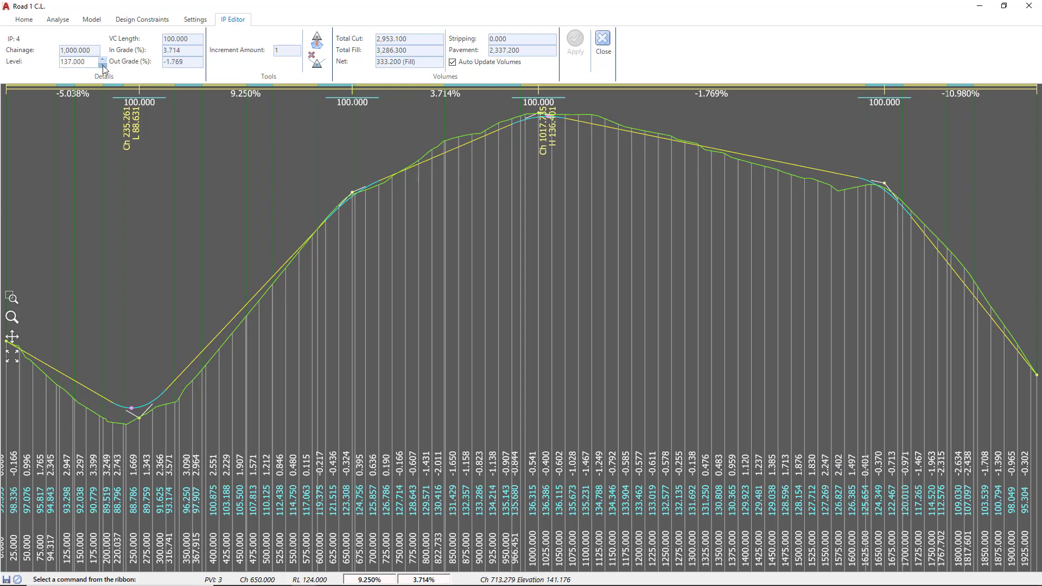
left_click(103, 66)
left_click(102, 60)
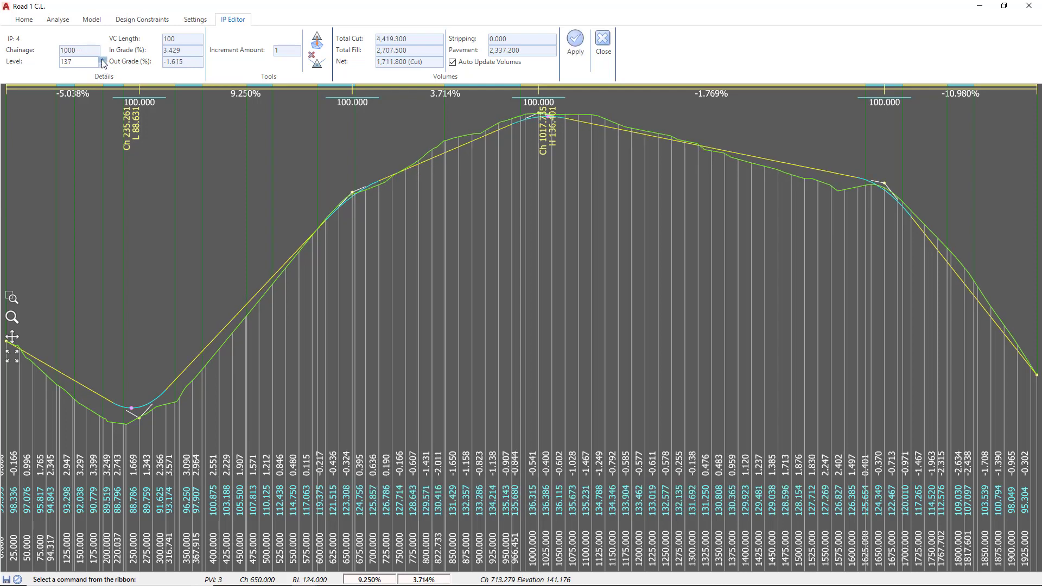
left_click(102, 60)
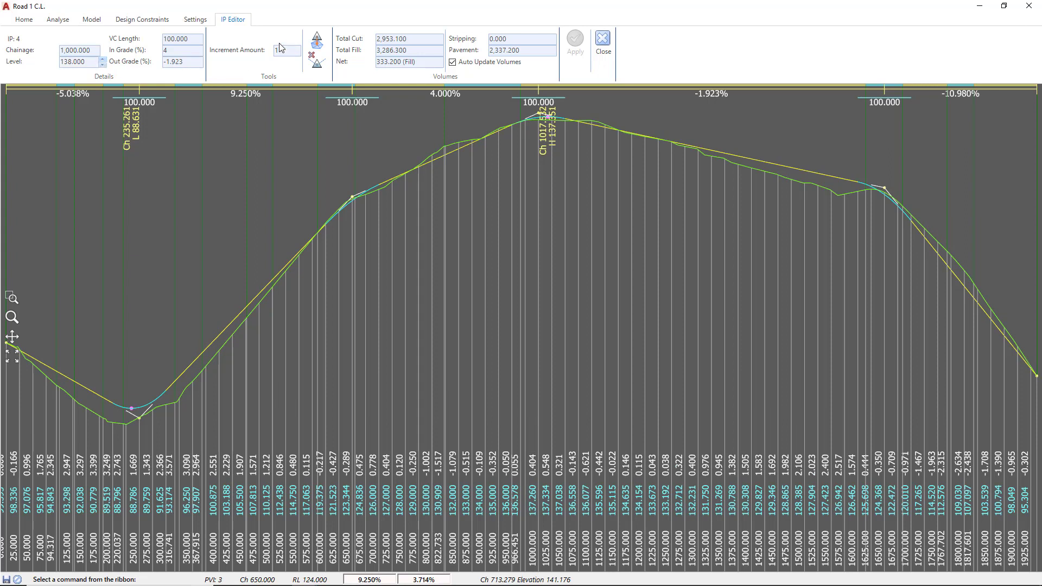
double_click(90, 62)
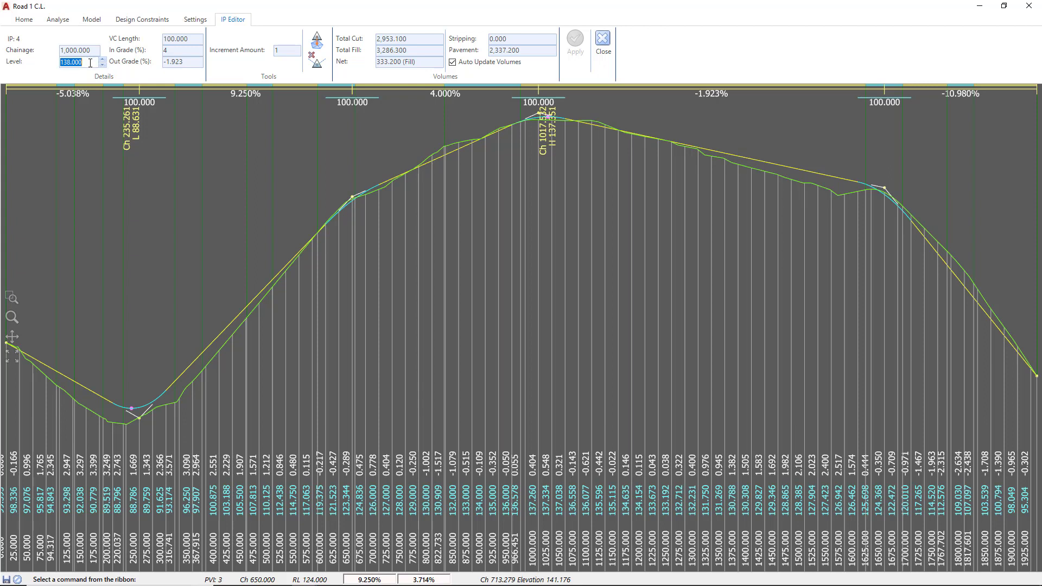
type("138")
left_click(577, 49)
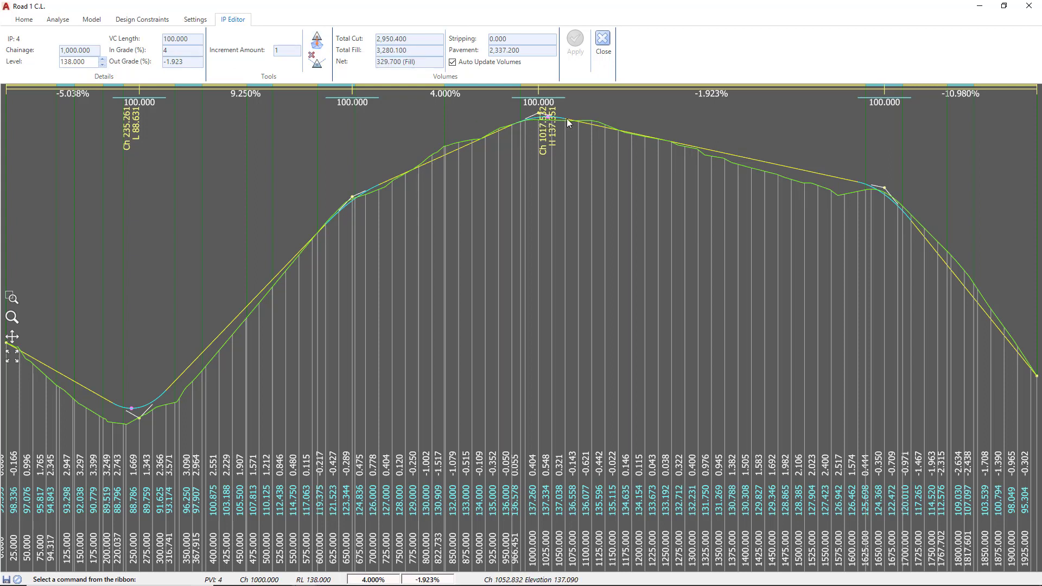
Step: Move the level of the IP at chainage 1000 to the current IP reference and close the IP editor
left_click(317, 43)
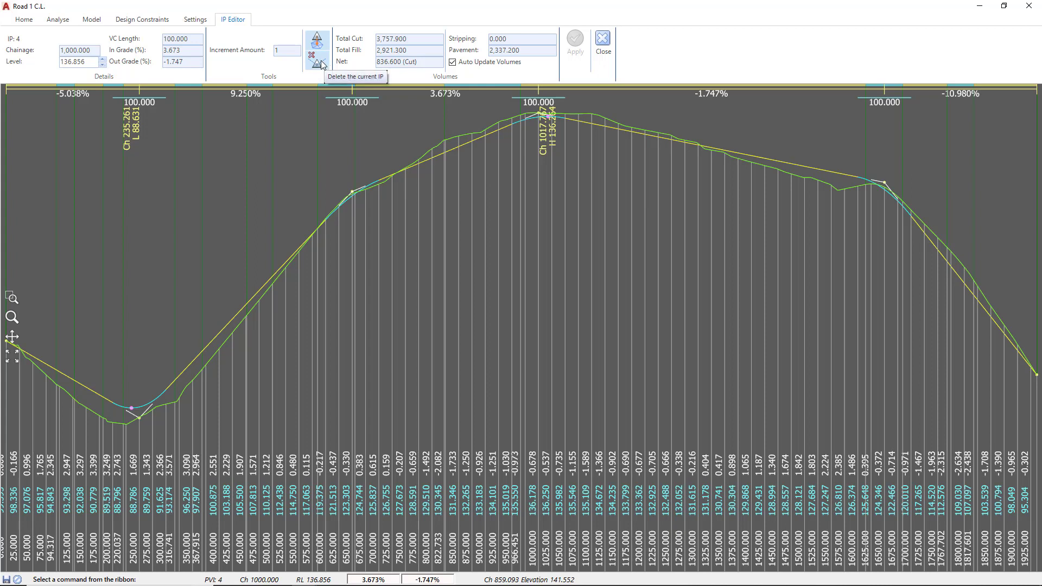
left_click(603, 53)
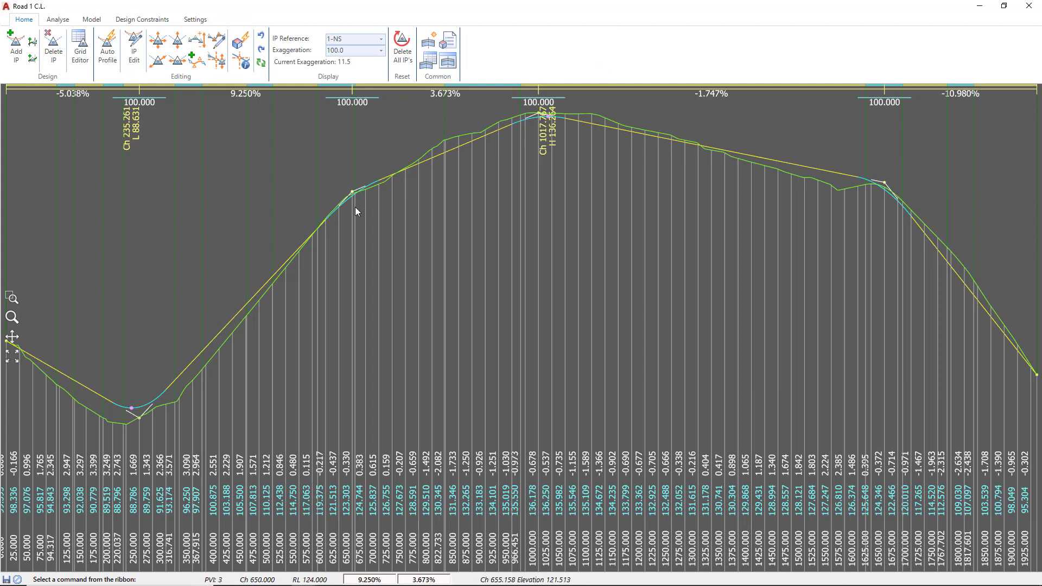
Step: Edit the IP at chainage 250 through the create/edit form, set its VC length to 200, and leave the command
left_click(135, 52)
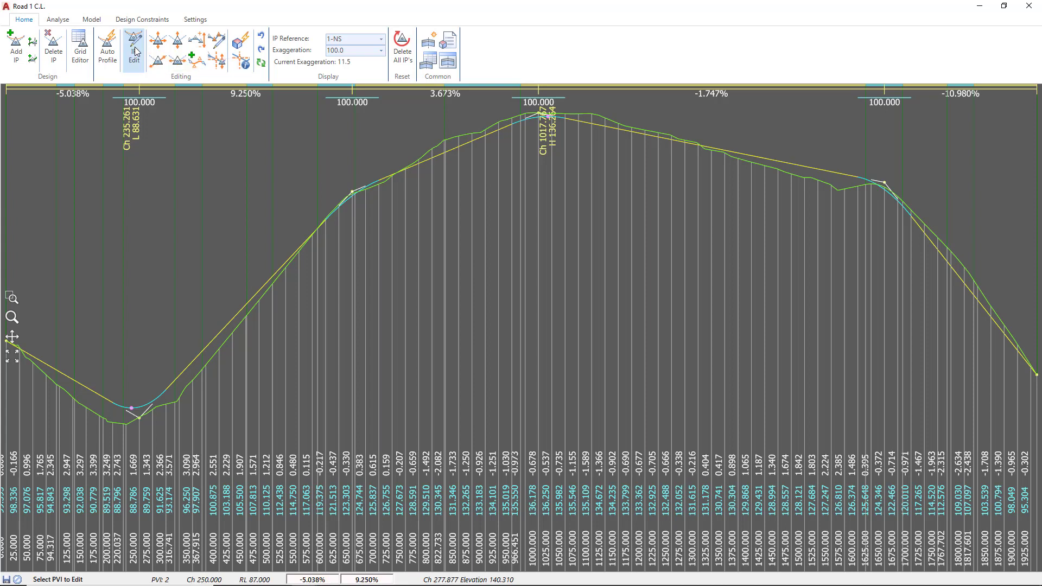
left_click(137, 418)
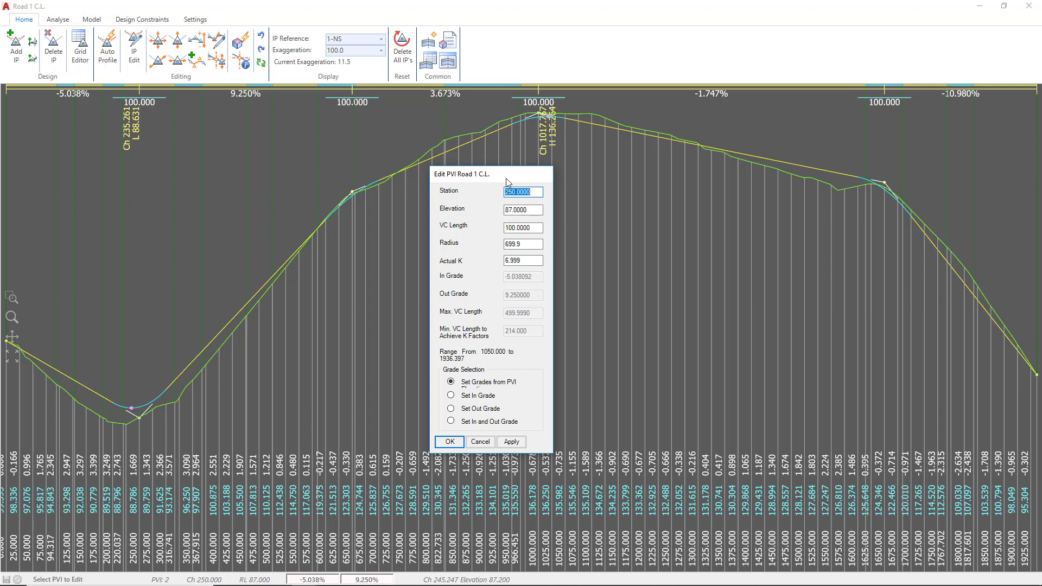
left_click_drag(533, 228, 502, 228)
type("200")
left_click(450, 442)
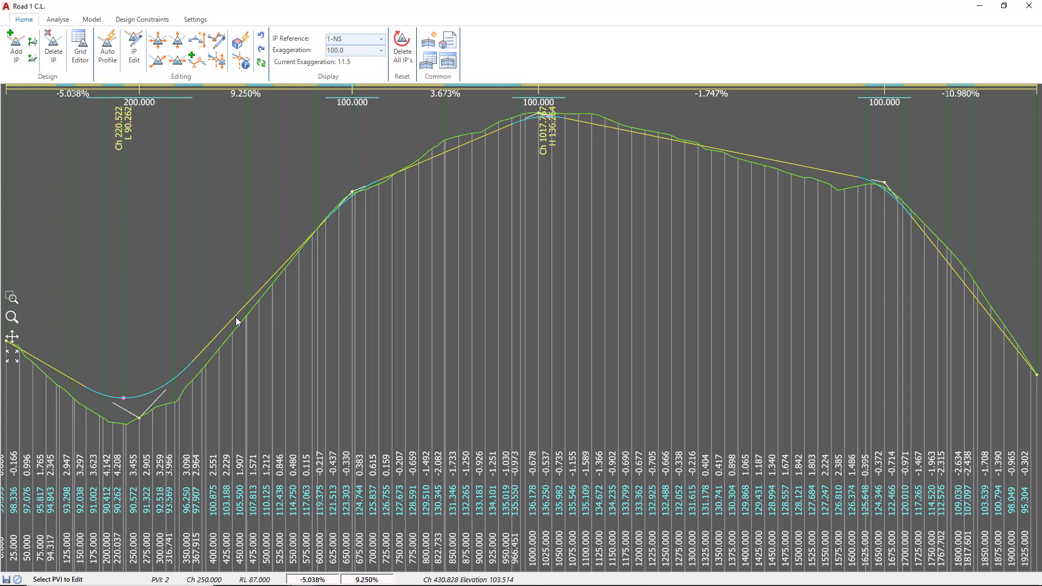
key("Escape")
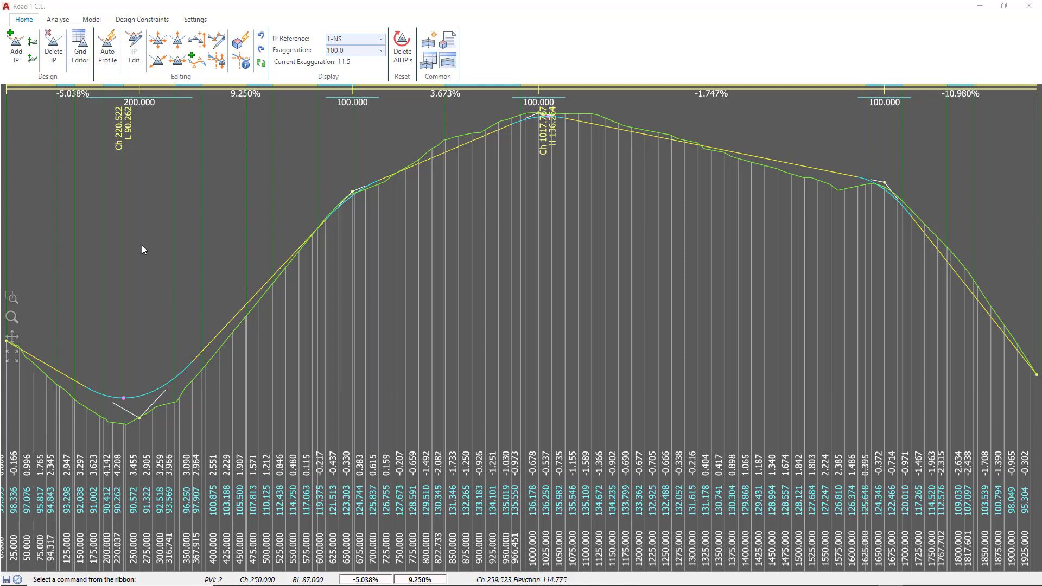
Step: Move the low-point IP near chainage 250 freely to about chainage 243.2 and elevation 82.5
left_click(53, 52)
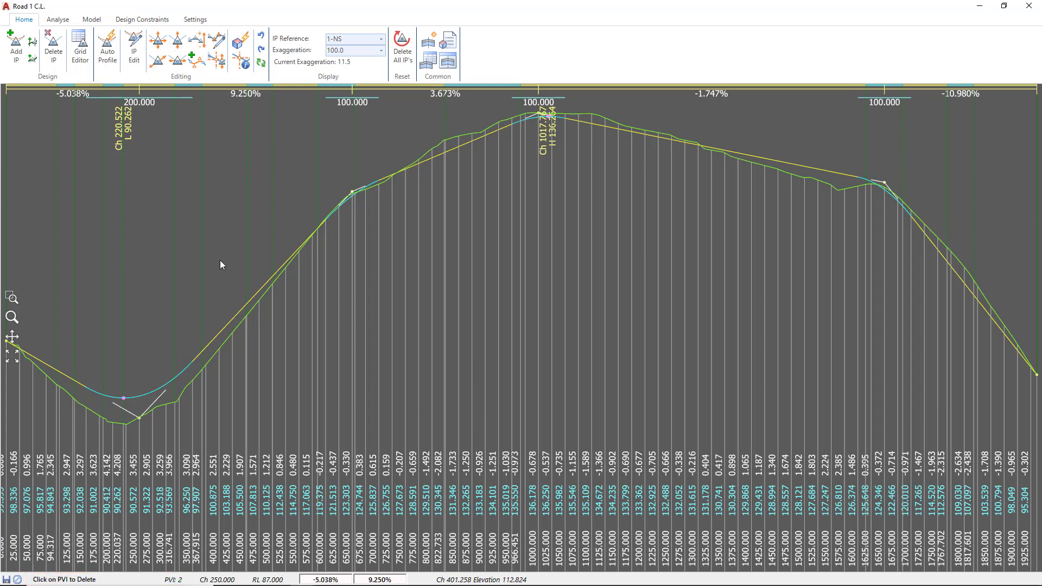
key("Escape")
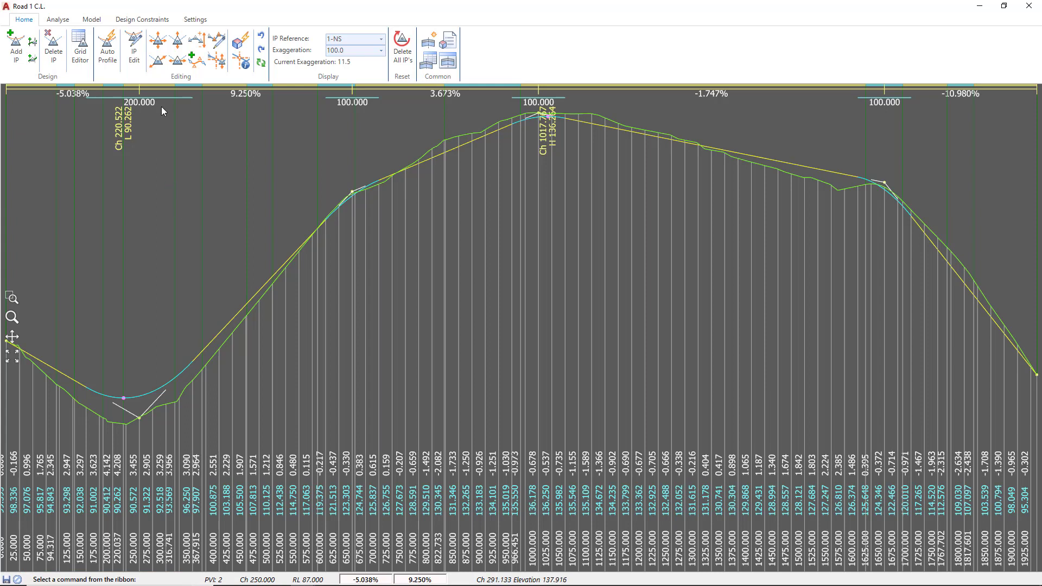
left_click(158, 43)
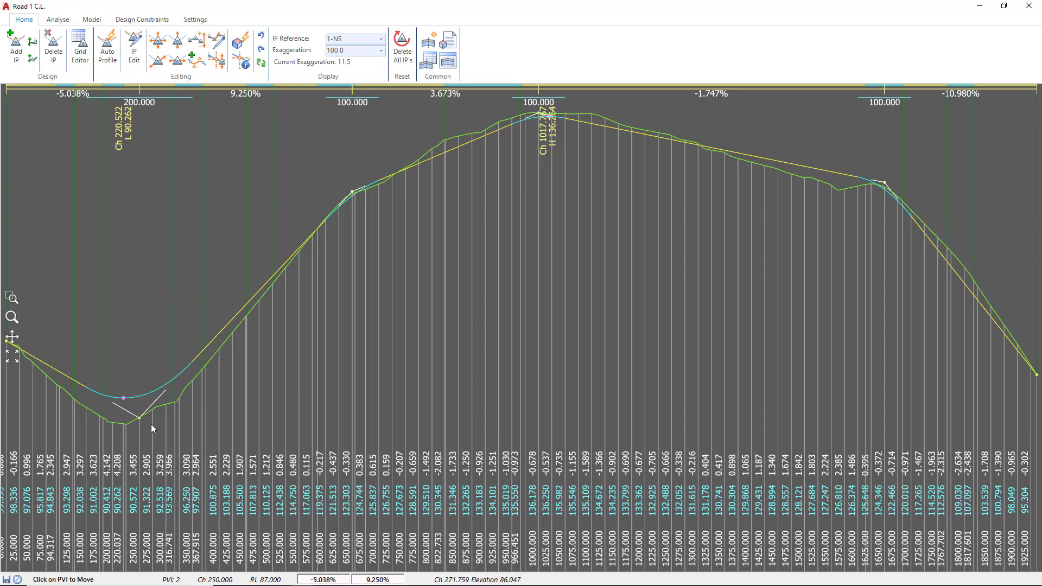
left_click(136, 401)
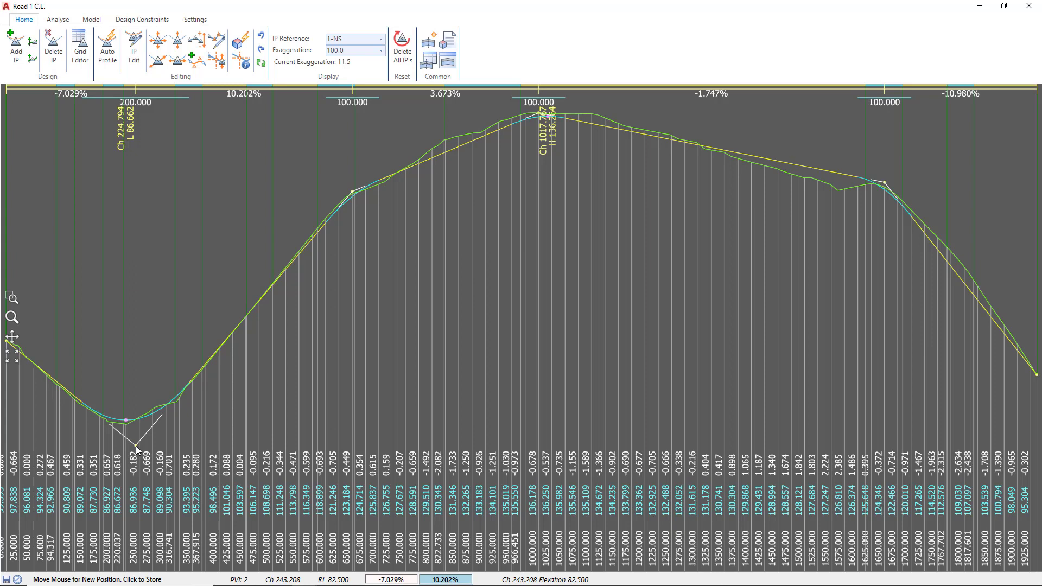
left_click(136, 446)
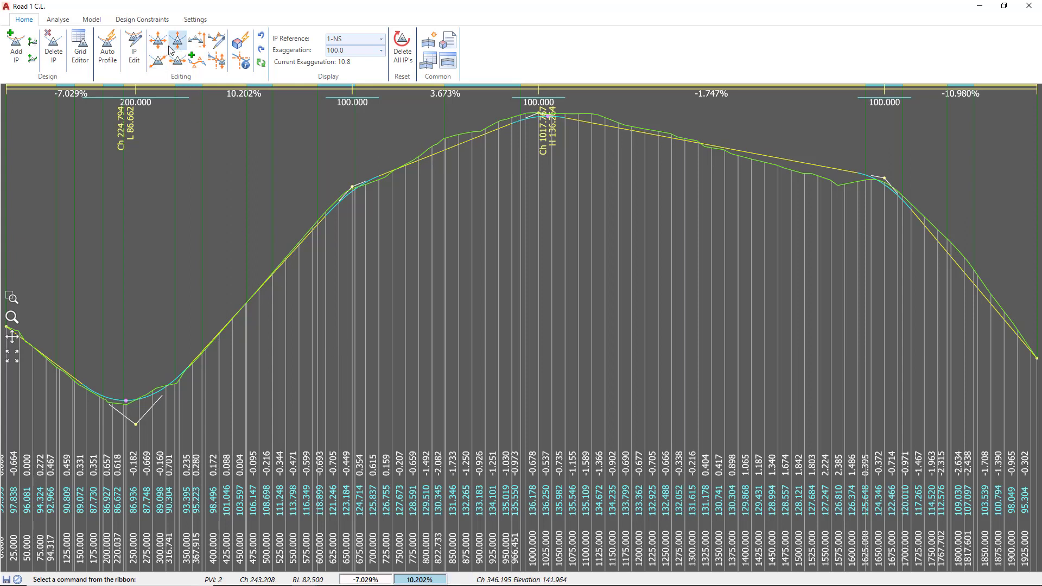
left_click(196, 43)
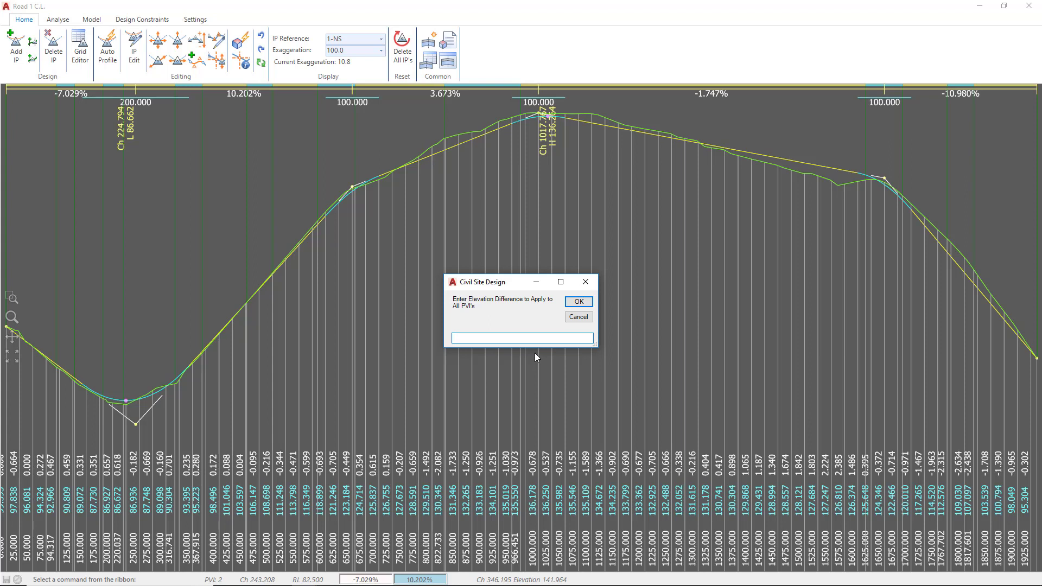
type("-2")
key("BackSpace")
type("2")
left_click(578, 319)
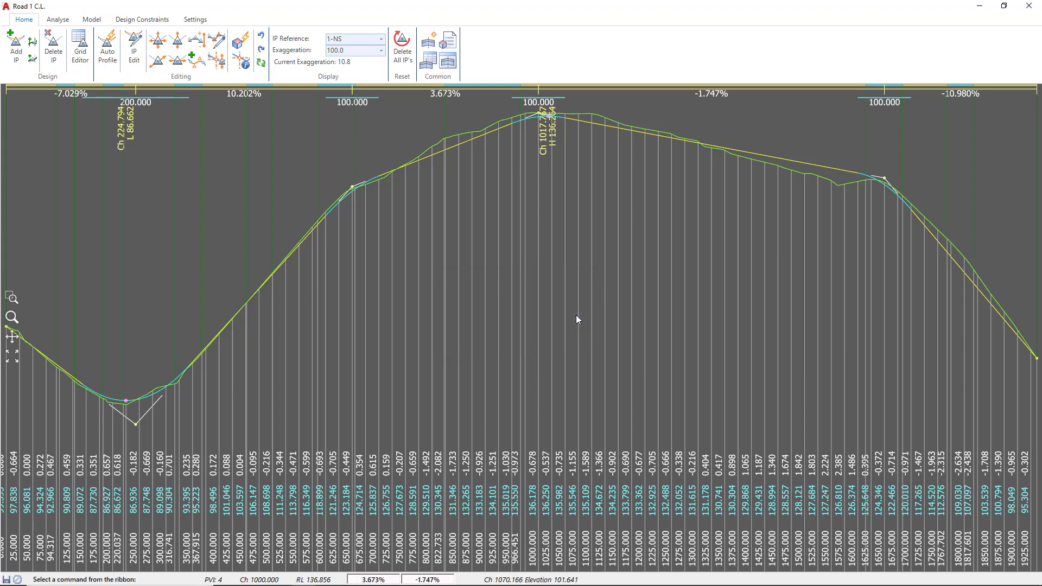
Step: Start editing IPs over a chainage range, with start chainage 500 and end chainage 1700
left_click(216, 43)
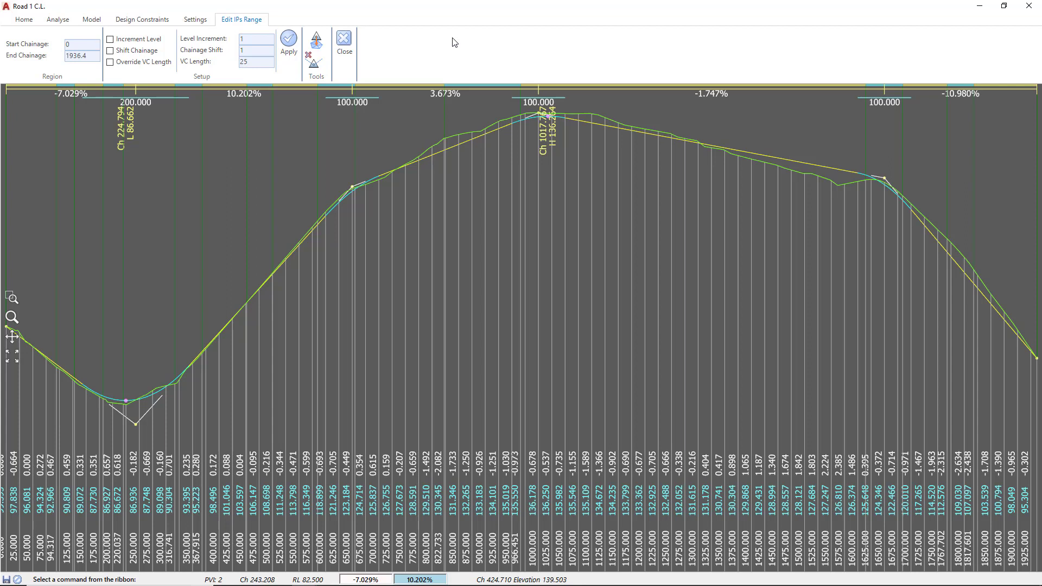
double_click(75, 44)
type("500")
key("Tab")
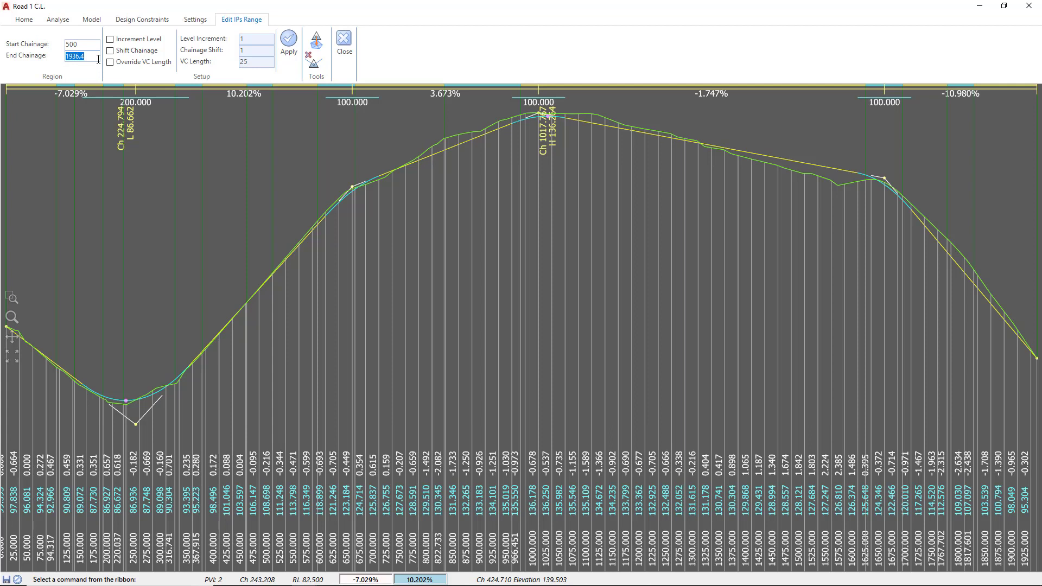
type("1700")
Step: Apply a VC length override of 125 to the IPs in the range and switch the override option off
left_click(110, 63)
double_click(253, 62)
type("125")
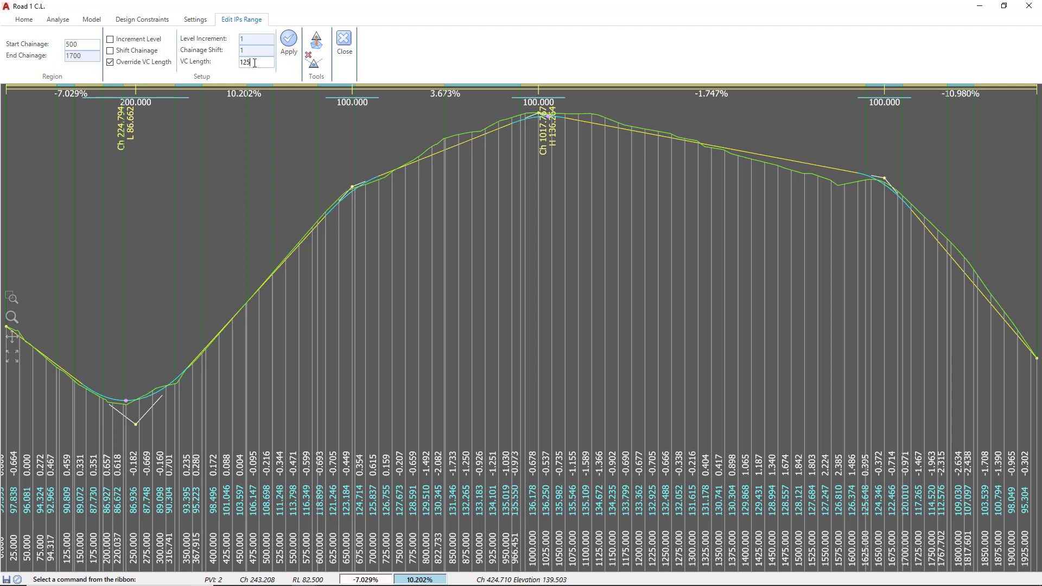
left_click(289, 44)
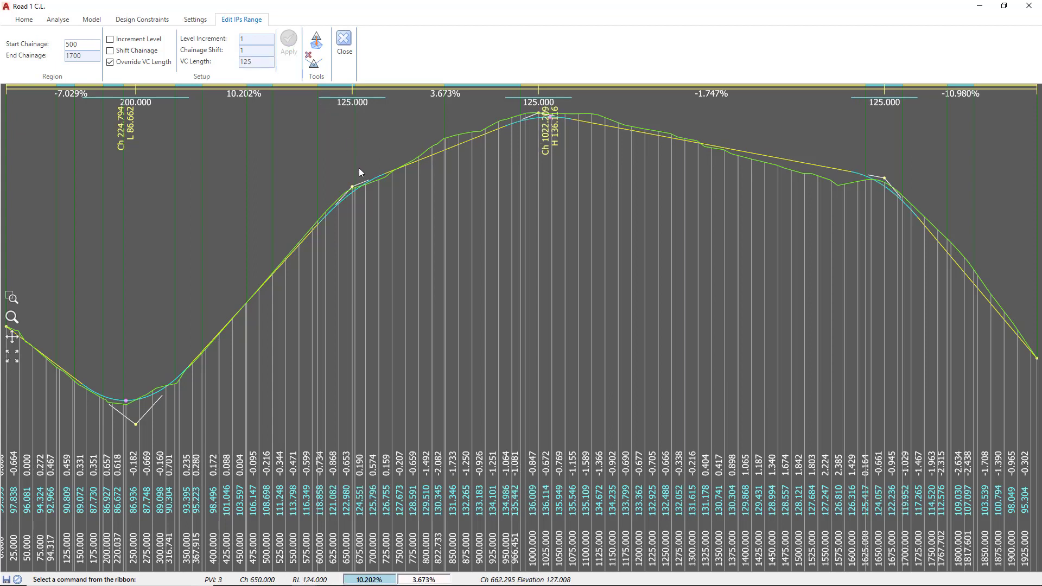
key("ctrl")
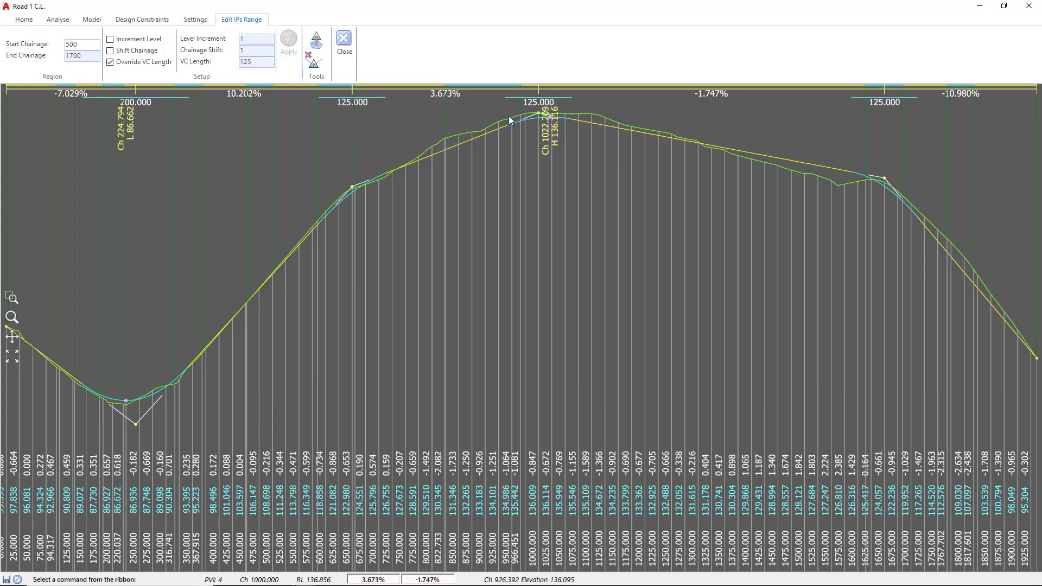
key("ctrl")
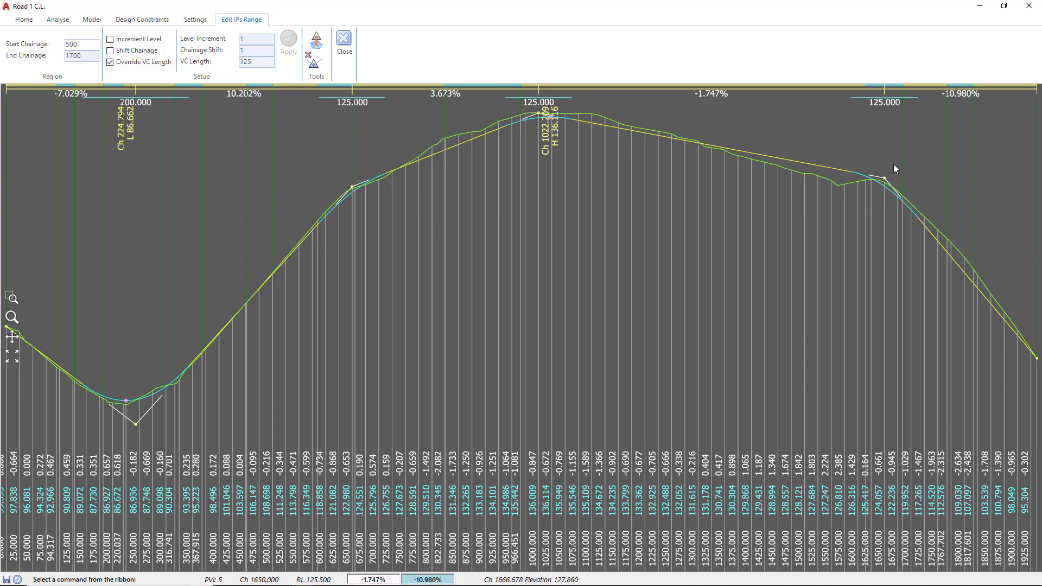
left_click(110, 63)
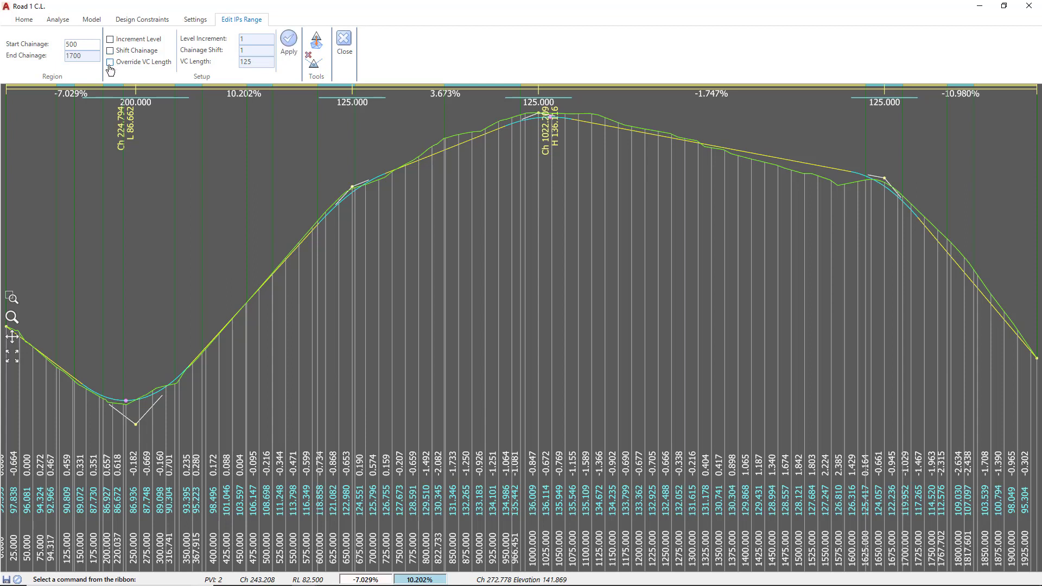